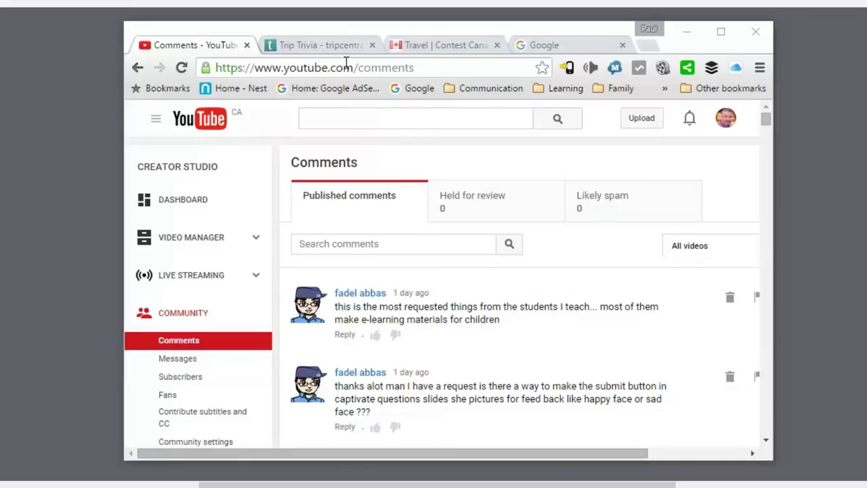
- Close the browser window and move the incomplete, incorrect and correct feedback captions off the slide, stacked in the empty area beside it
click(756, 31)
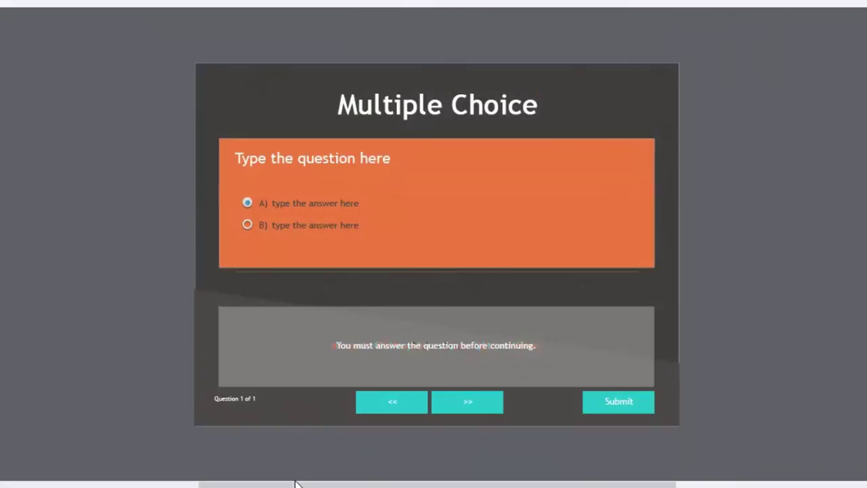
scroll(148, 373, right, 5)
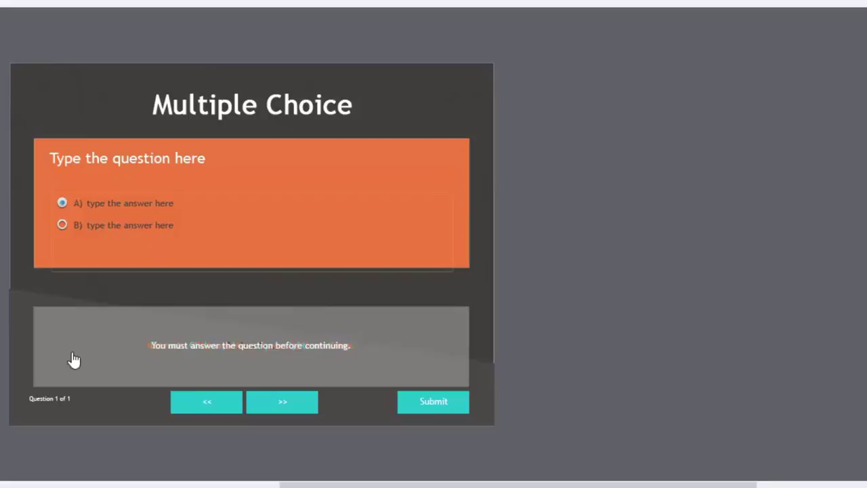
drag(72, 357, 541, 132)
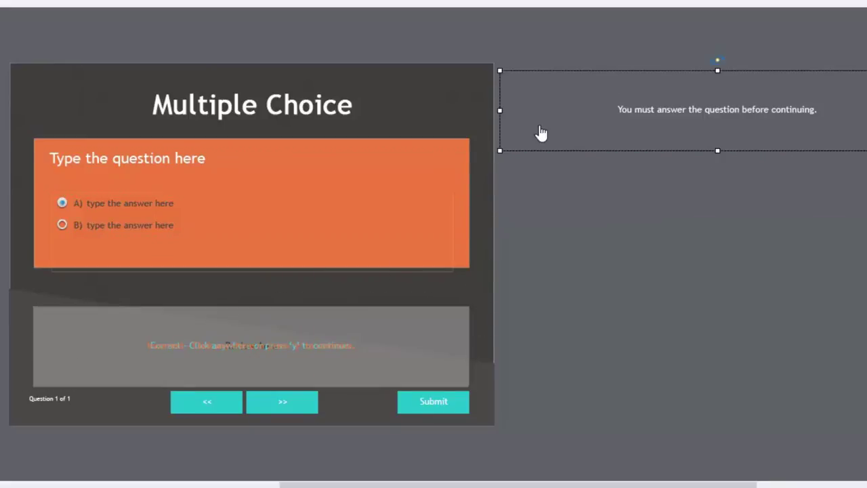
drag(139, 332, 564, 201)
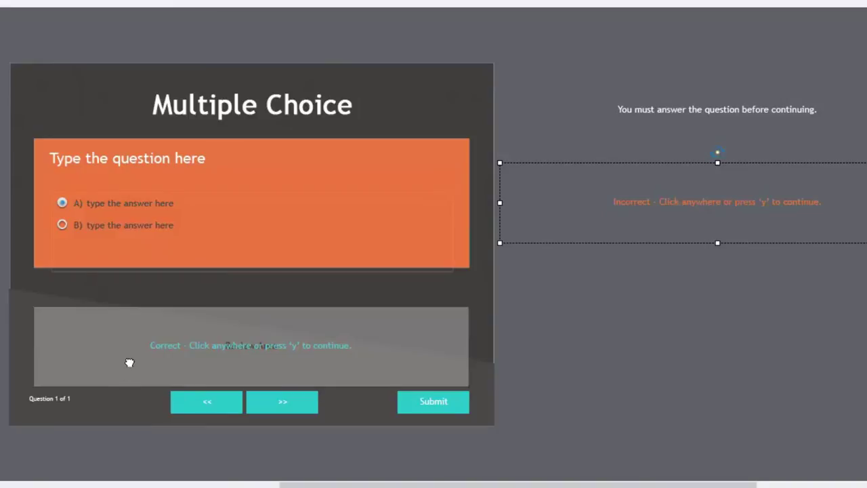
drag(130, 360, 575, 315)
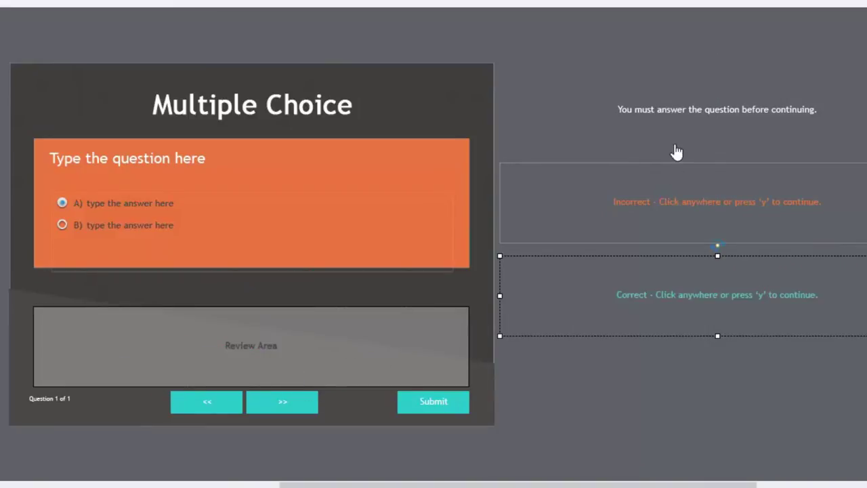
- Review the incomplete, incorrect and correct feedback captions by selecting each one in turn
click(680, 110)
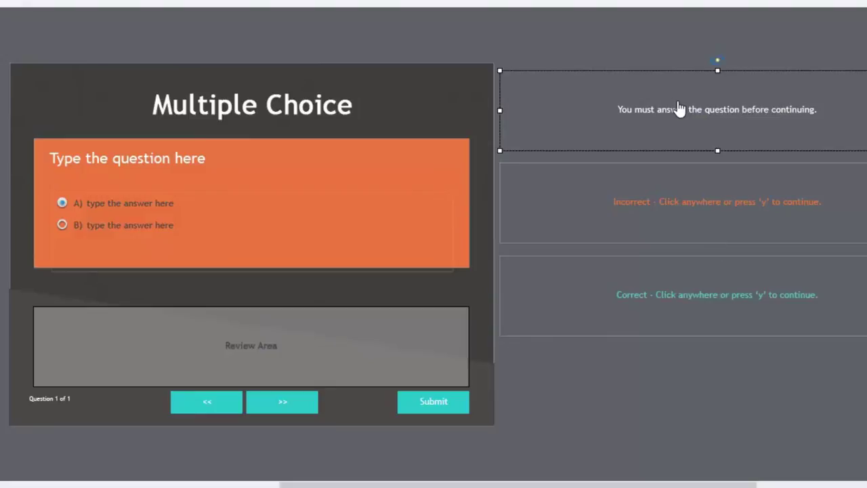
click(681, 220)
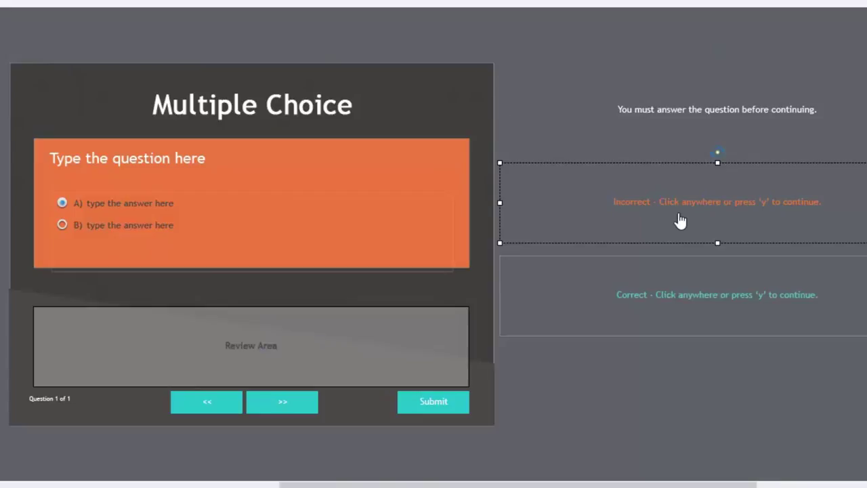
click(696, 309)
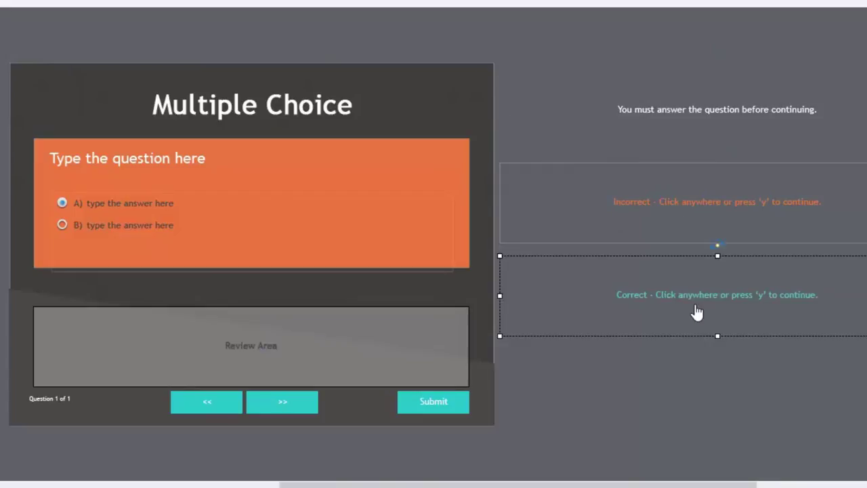
click(712, 113)
click(709, 191)
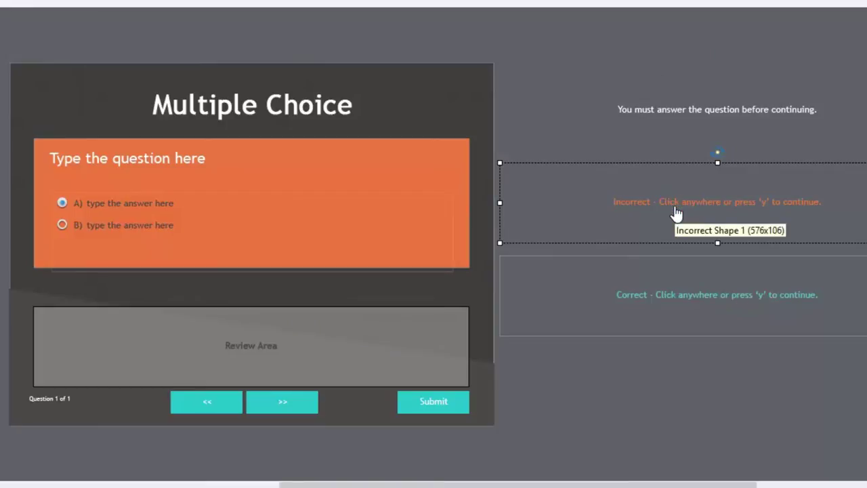
click(721, 310)
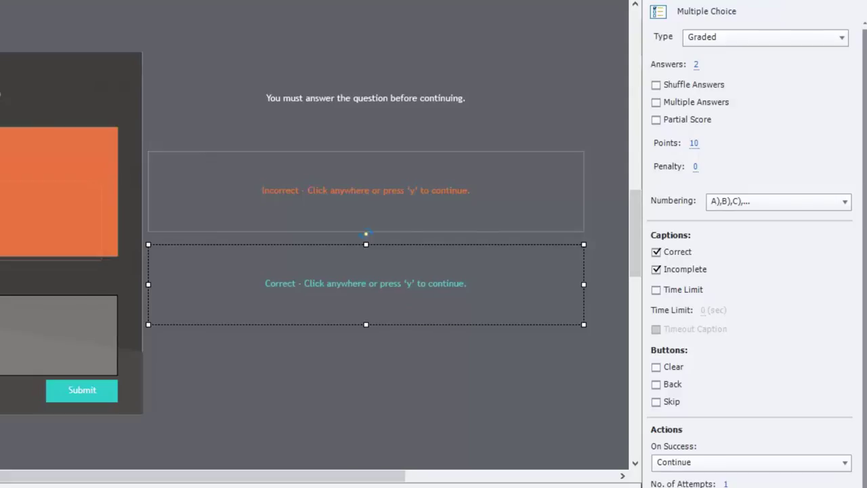
- Delete all the text inside the correct feedback caption
scroll(315, 237, left, 3)
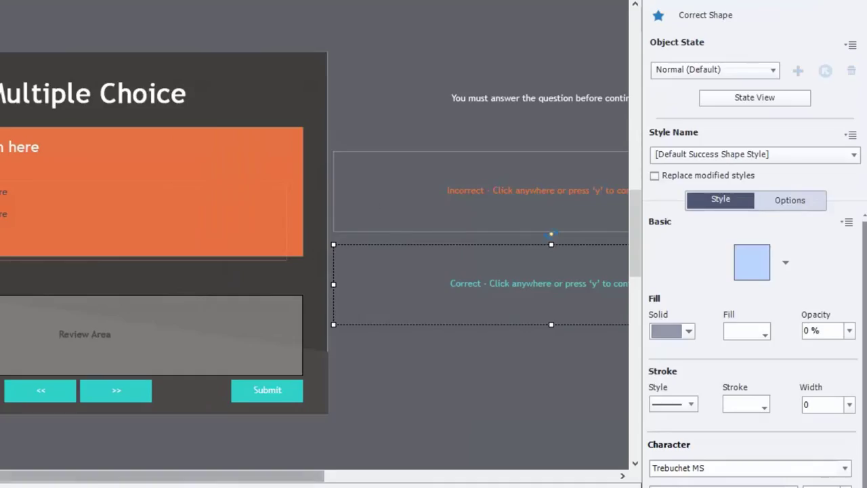
drag(215, 479, 338, 481)
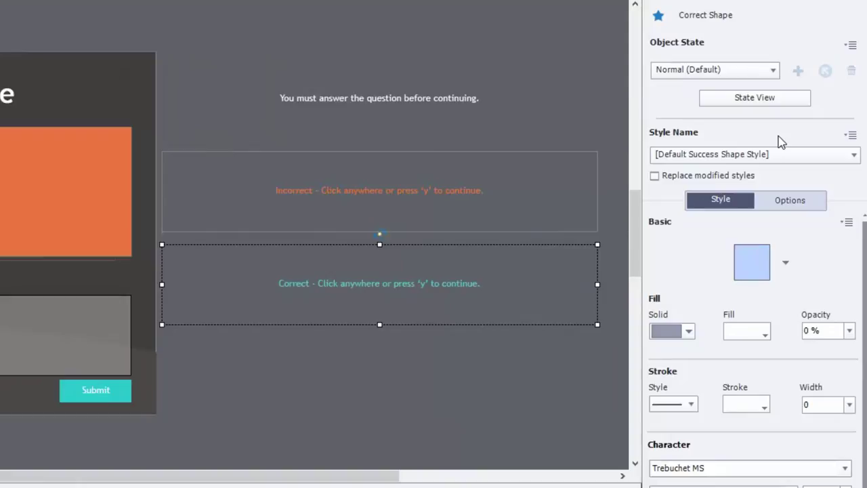
click(418, 355)
double_click(415, 292)
drag(497, 287, 232, 273)
key(BackSpace)
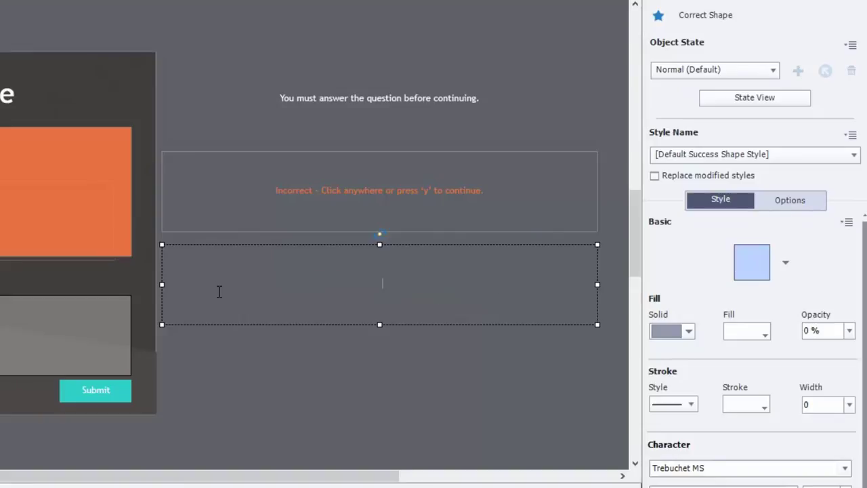
click(380, 361)
- Give the correct caption shape an image fill using the smiley-face-thumbs-up picture from the library
click(433, 306)
click(688, 332)
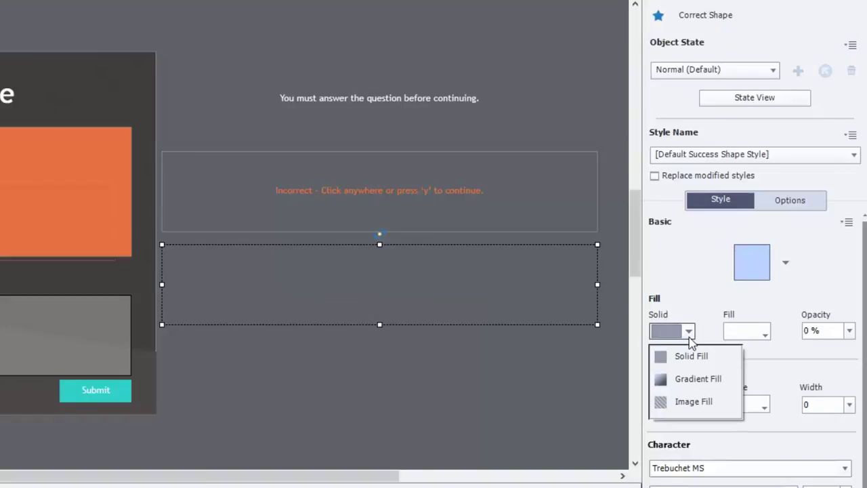
click(693, 401)
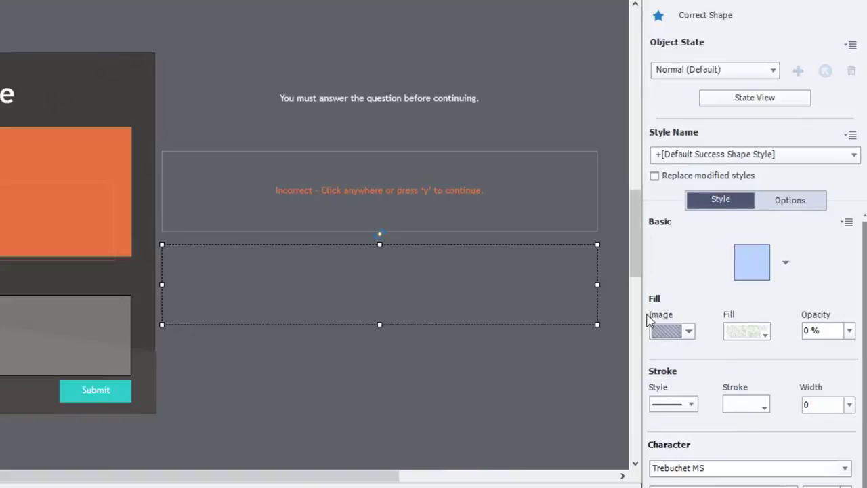
click(765, 337)
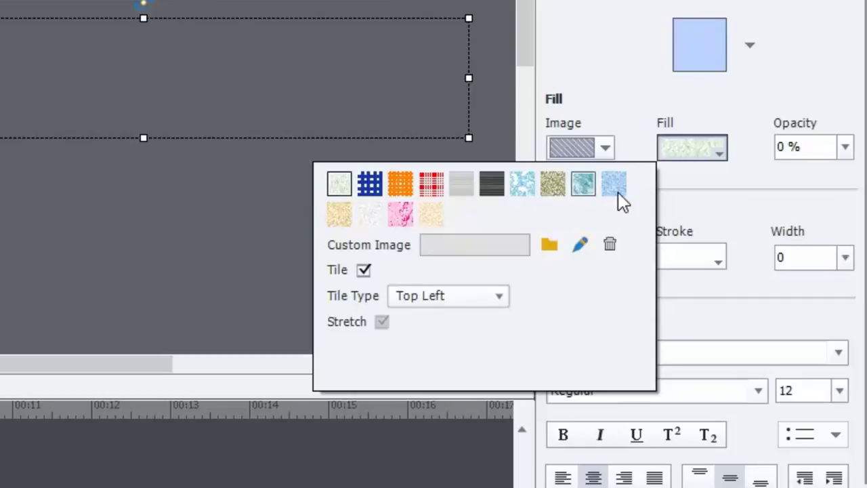
click(550, 245)
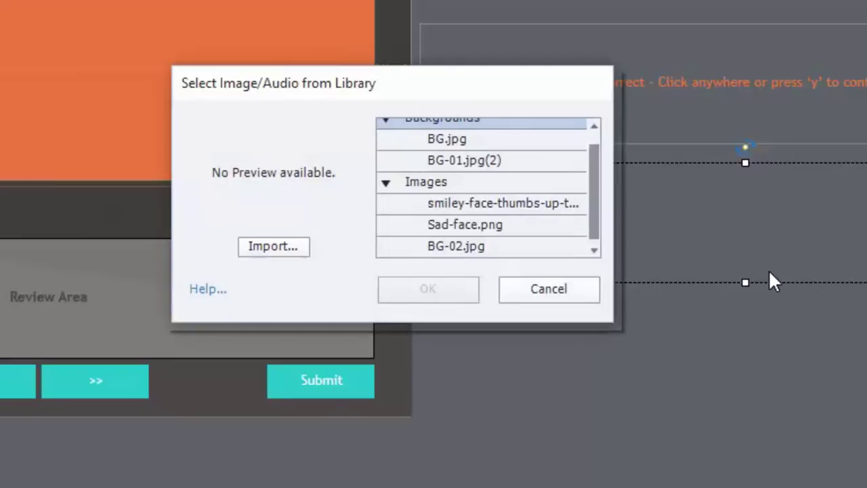
click(457, 202)
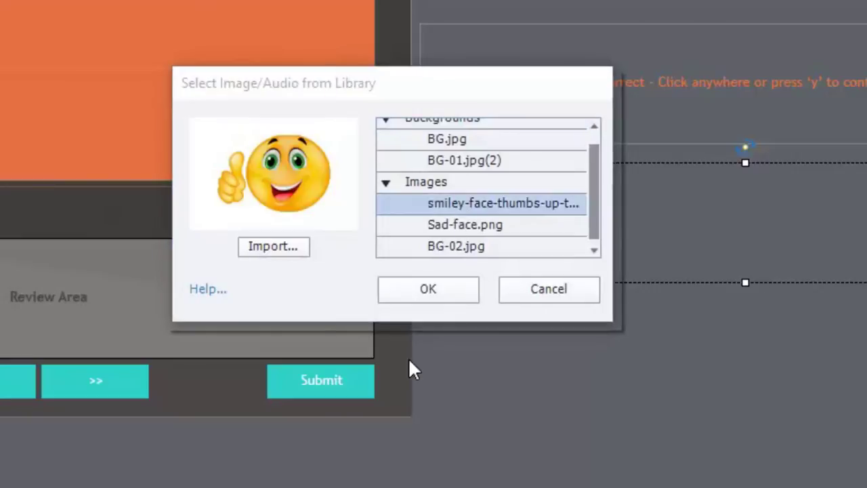
click(458, 298)
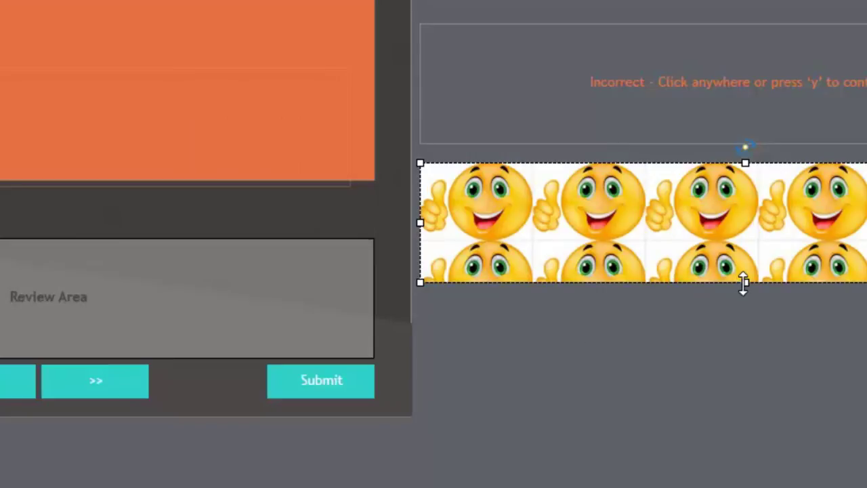
- Make the correct caption shape taller and turn off tiling so a single smiley image stretches across it
drag(745, 283, 745, 408)
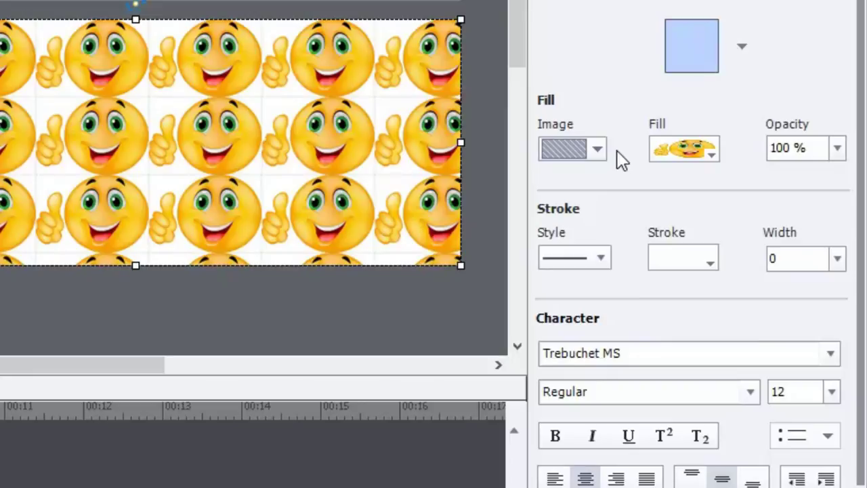
click(713, 156)
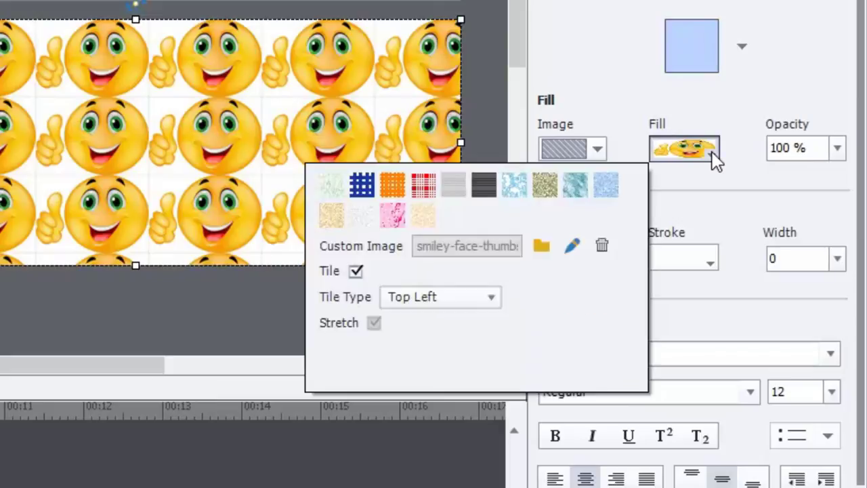
click(357, 271)
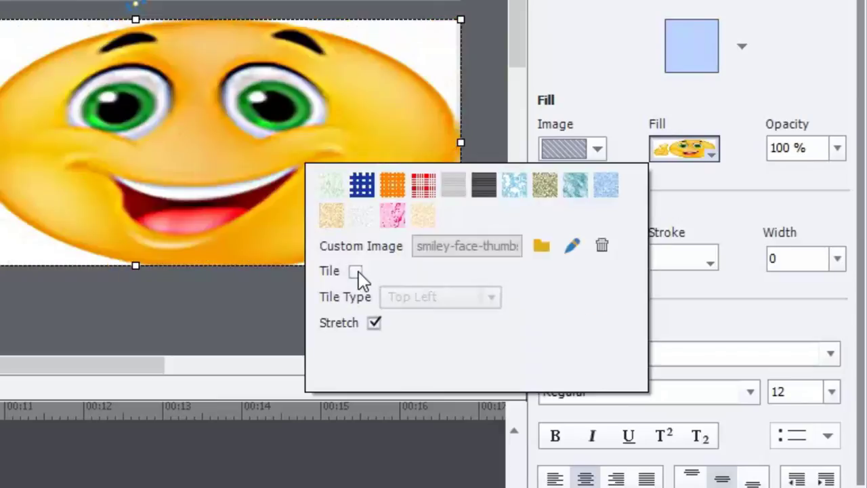
click(447, 75)
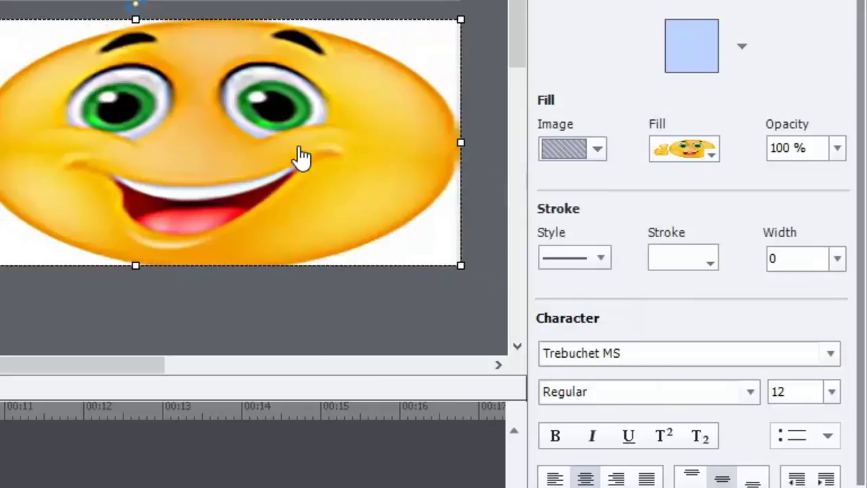
- Shrink the correct caption shape to natural smiley proportions and place it in the orange question area beside the answers
drag(459, 265, 0, 152)
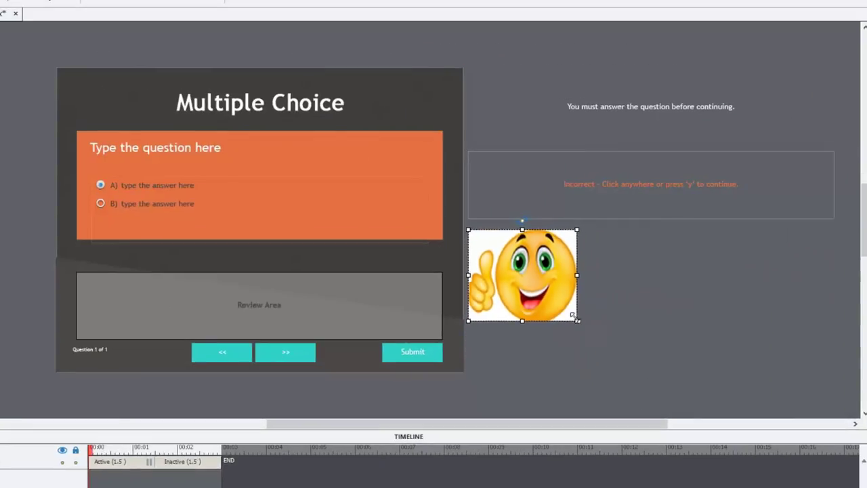
drag(574, 317, 577, 310)
drag(526, 270, 373, 188)
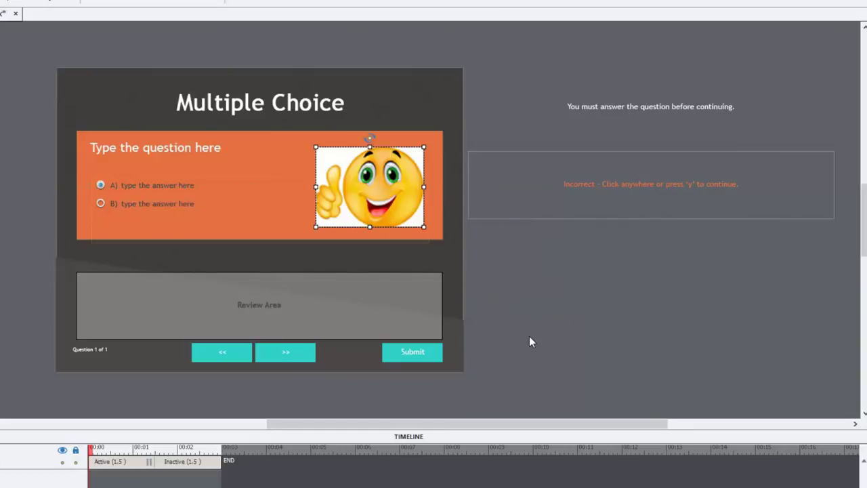
- Switch the incorrect caption shape to an image fill with tiling turned off
click(676, 185)
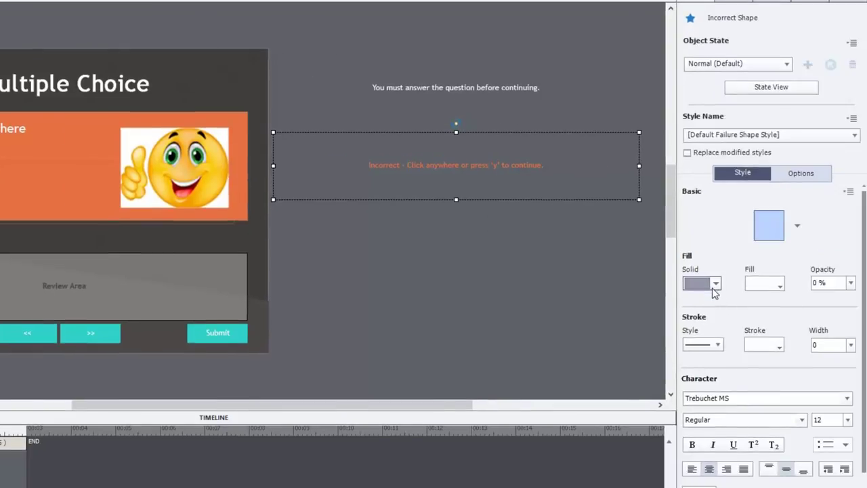
click(716, 284)
click(715, 344)
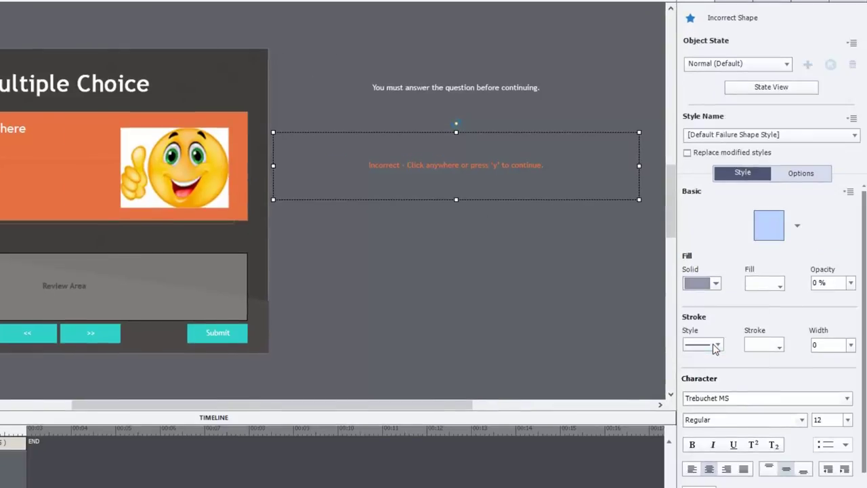
click(779, 283)
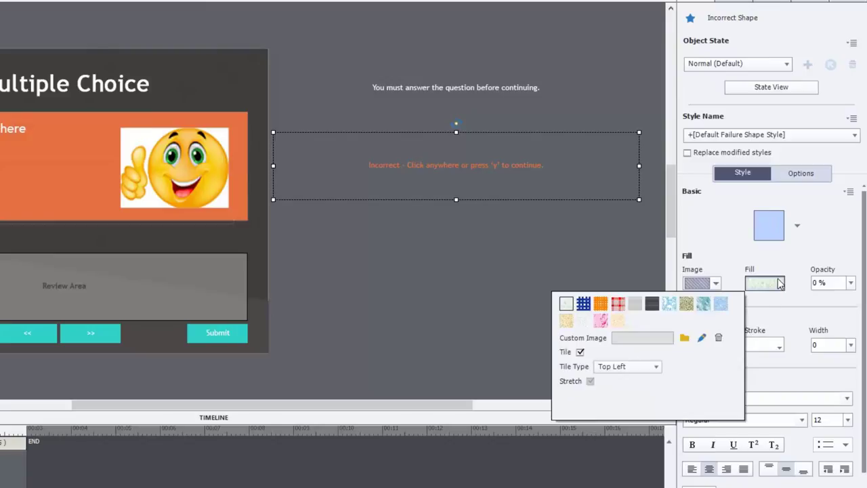
click(579, 352)
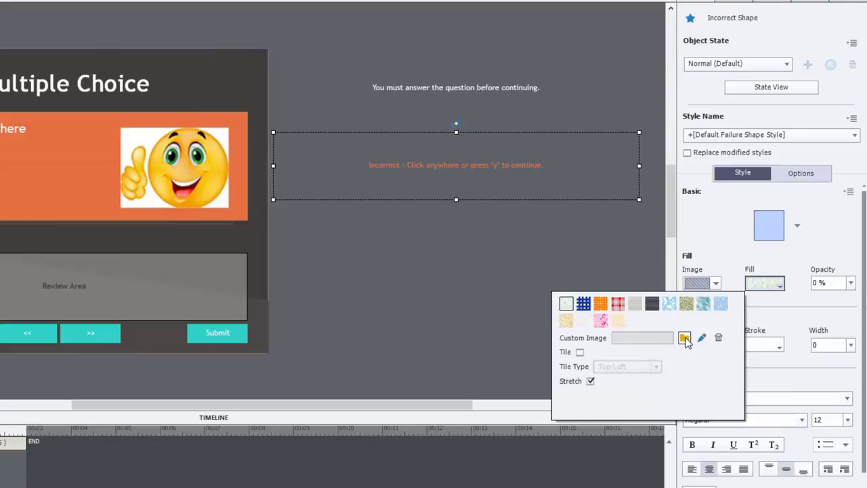
- Fill the incorrect caption shape with Sad-face.png from the library and shrink the shape to a roughly square size
click(685, 339)
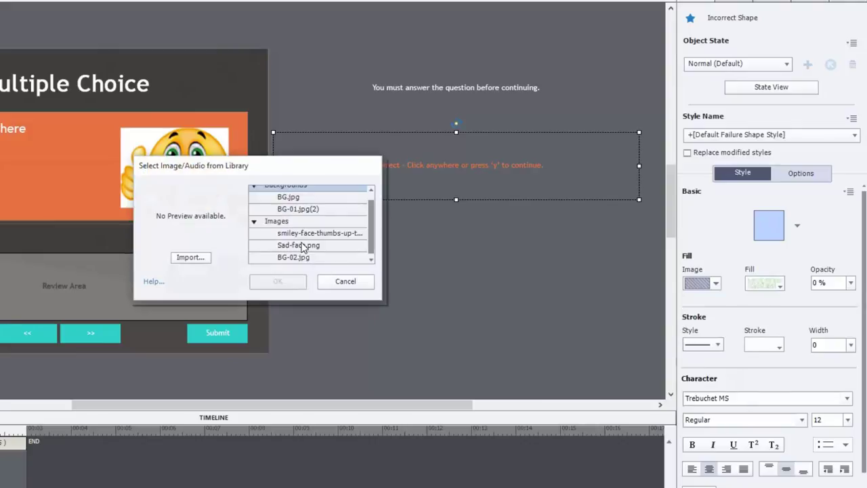
click(302, 245)
click(278, 282)
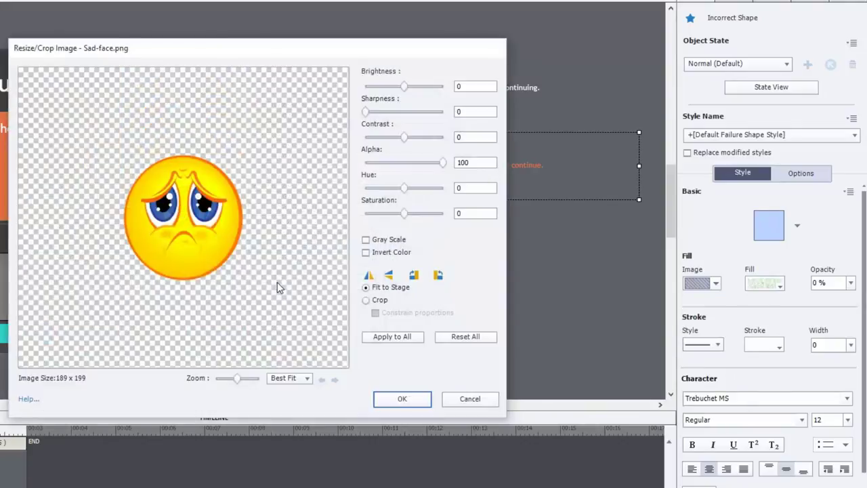
click(400, 398)
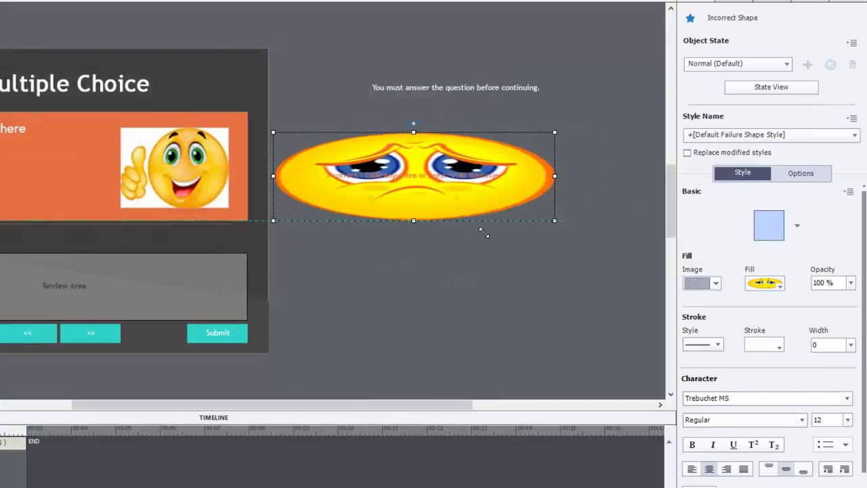
drag(484, 233, 360, 214)
- Give the incomplete caption shape an image fill with tiling turned off, using Sad-face.png from the library
click(468, 93)
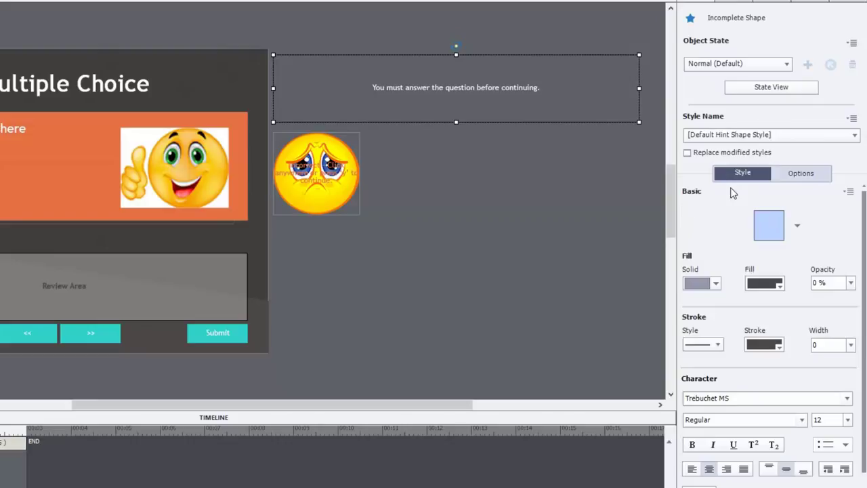
click(718, 286)
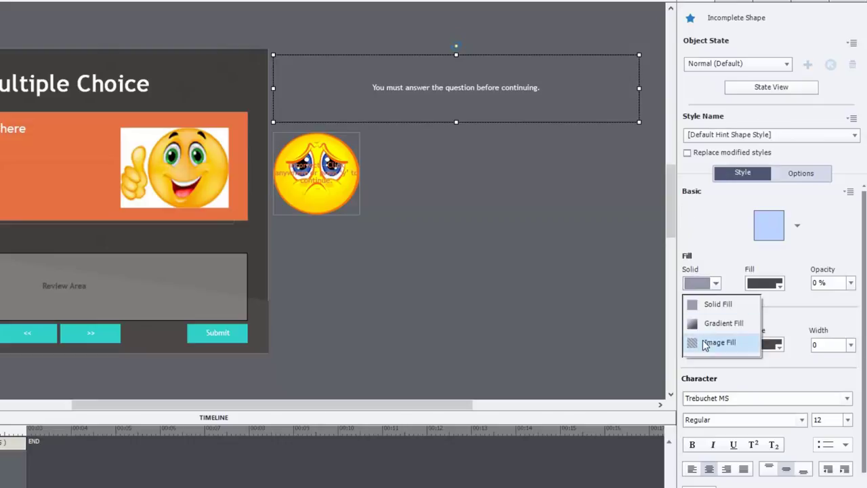
click(704, 344)
click(779, 285)
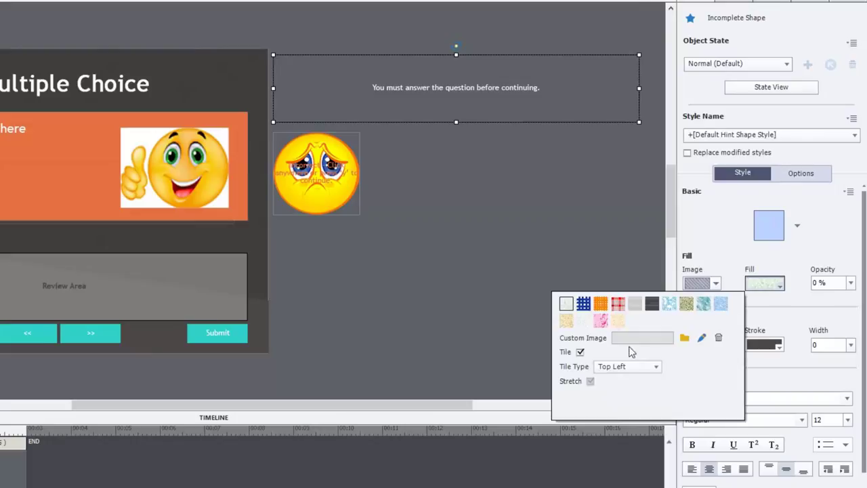
click(580, 352)
click(684, 337)
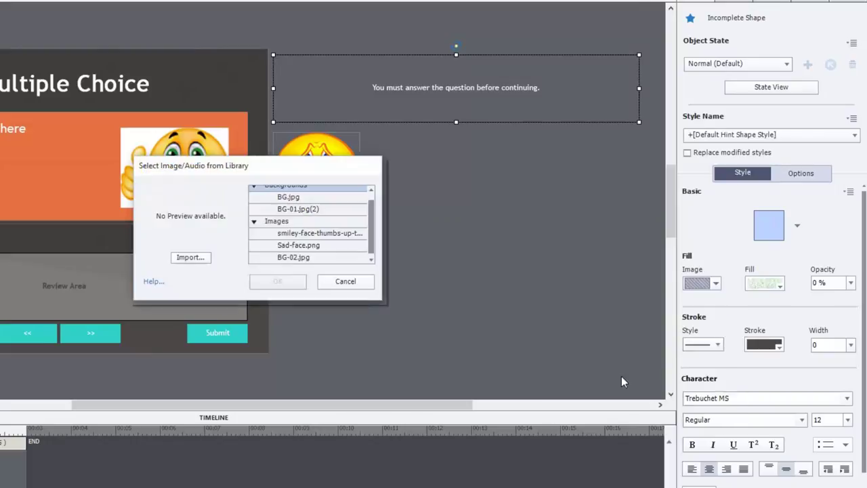
click(302, 246)
click(279, 282)
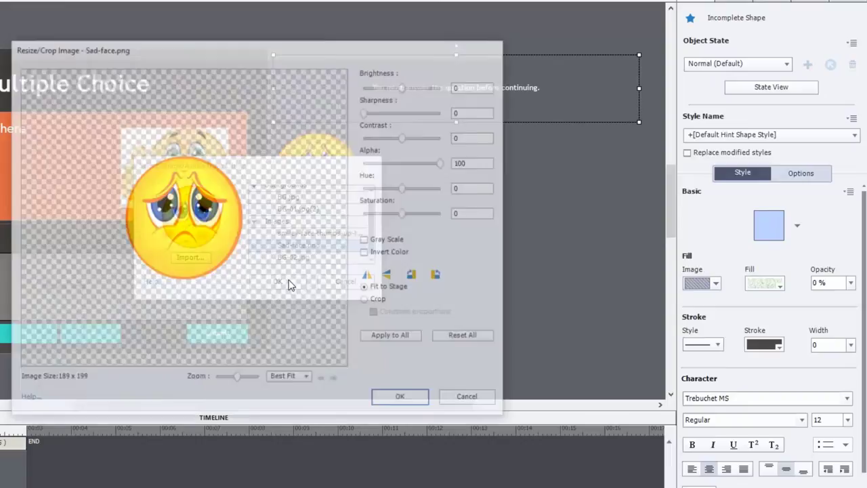
click(413, 400)
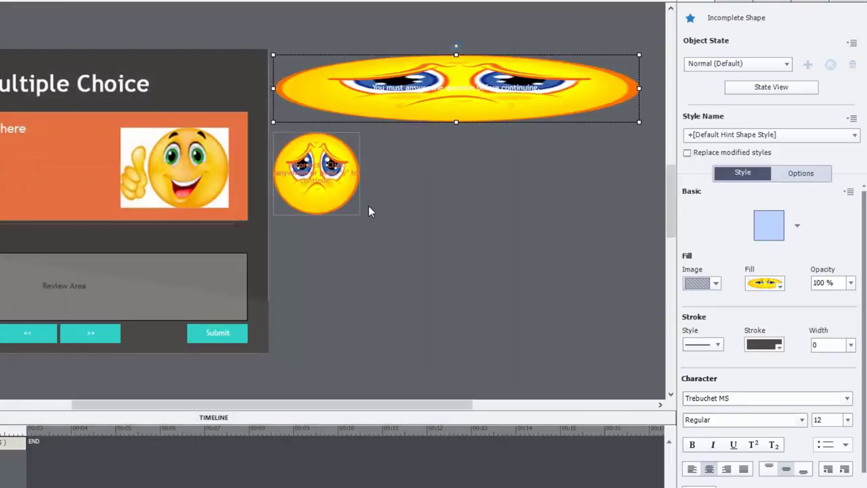
- Resize the incomplete caption shape to the same size as the incorrect caption's sad face
click(324, 195)
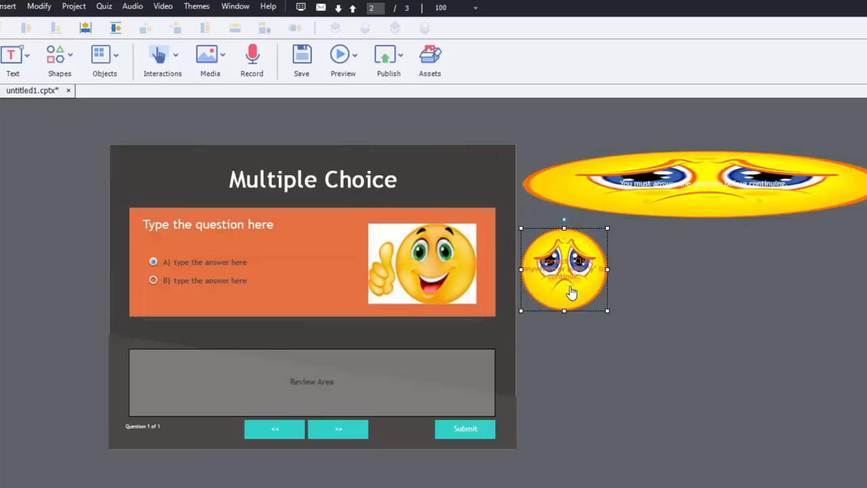
shift+click(642, 196)
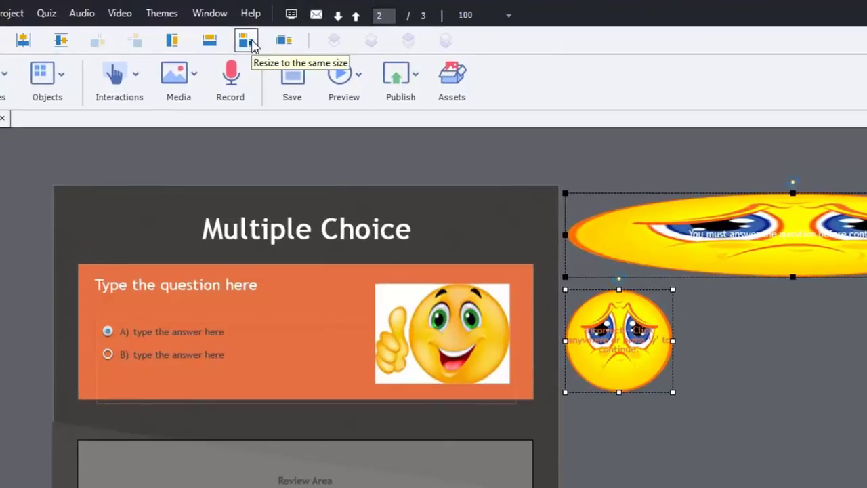
click(246, 41)
click(766, 319)
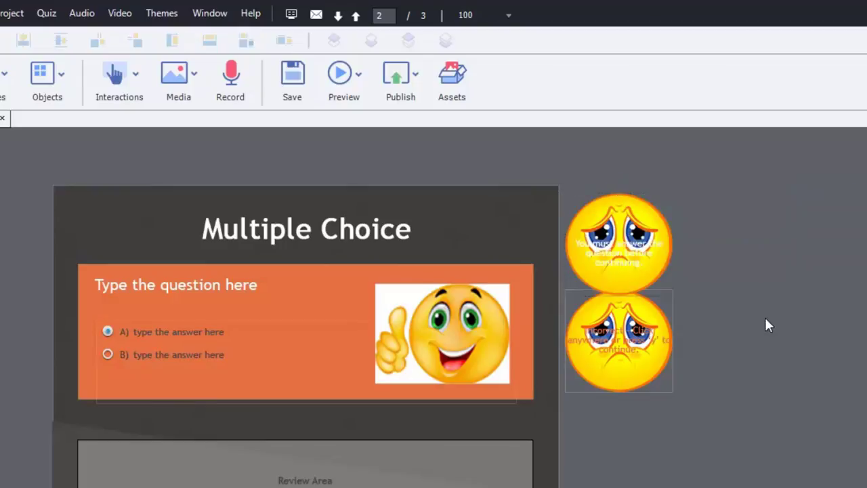
- Align both sad face captions to the happy face caption so all three are centred on the same spot
click(435, 353)
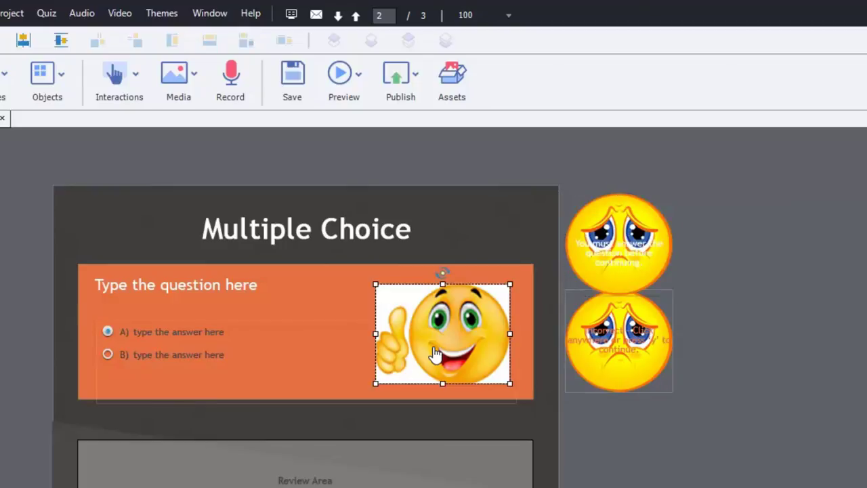
shift+click(616, 345)
shift+click(618, 251)
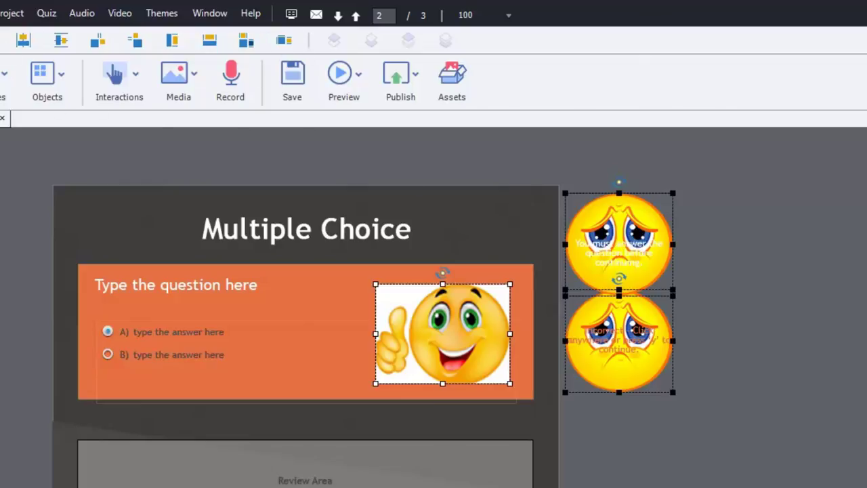
click(0, 40)
click(0, 40)
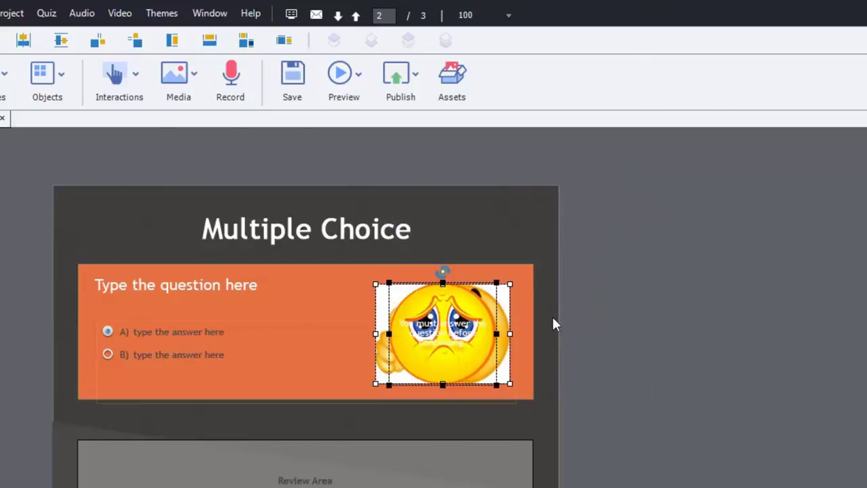
click(683, 340)
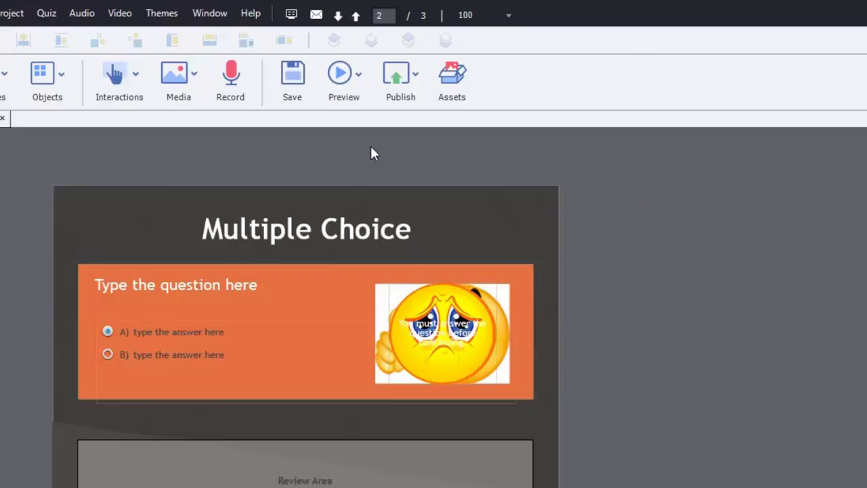
- Preview the project from this slide, submit answer B to check the incorrect feedback, and close the preview
click(359, 75)
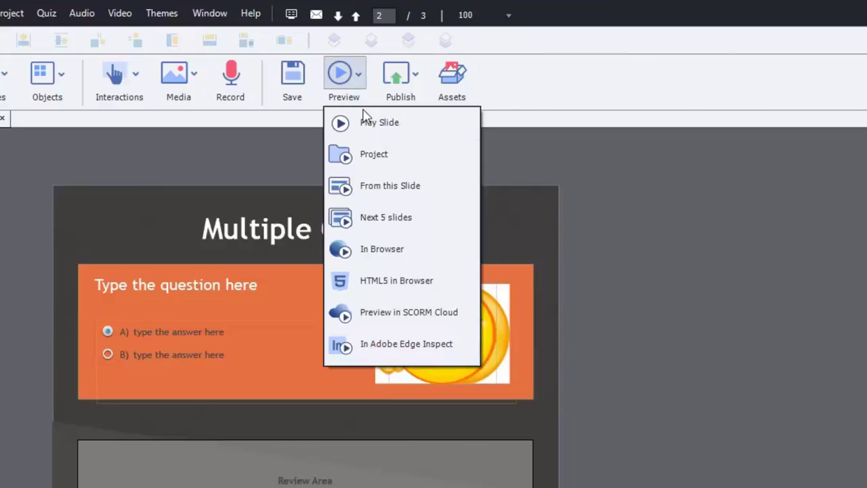
click(376, 187)
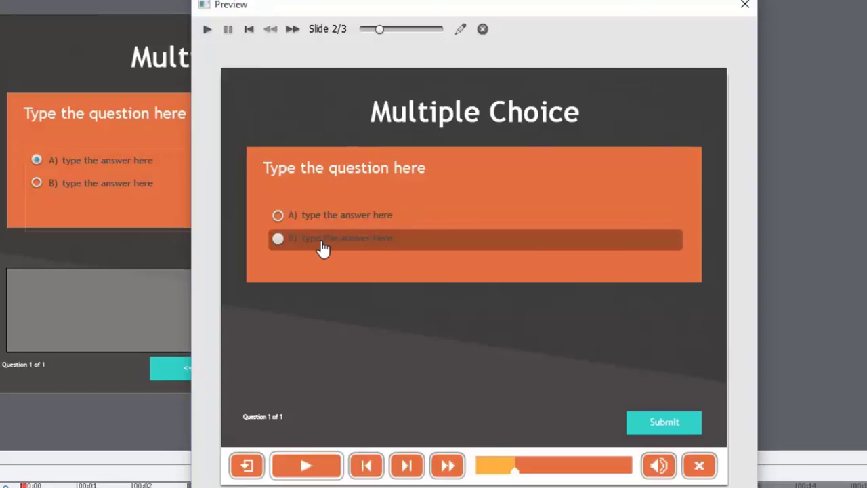
click(323, 239)
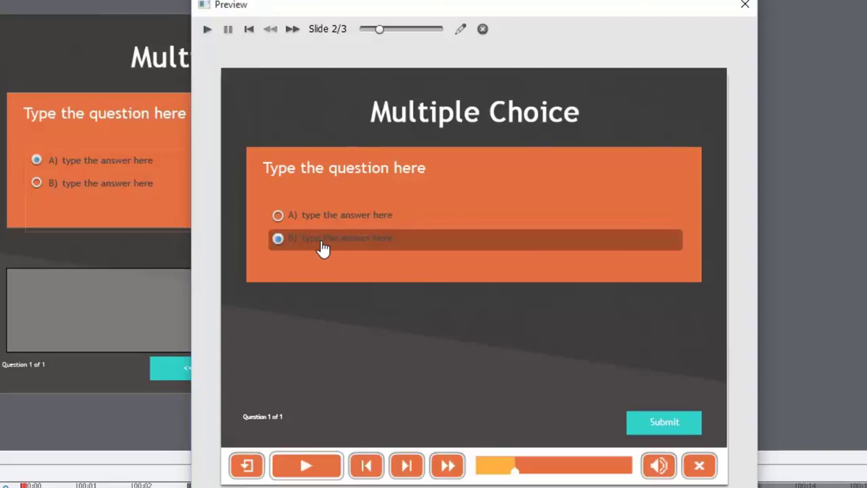
click(666, 423)
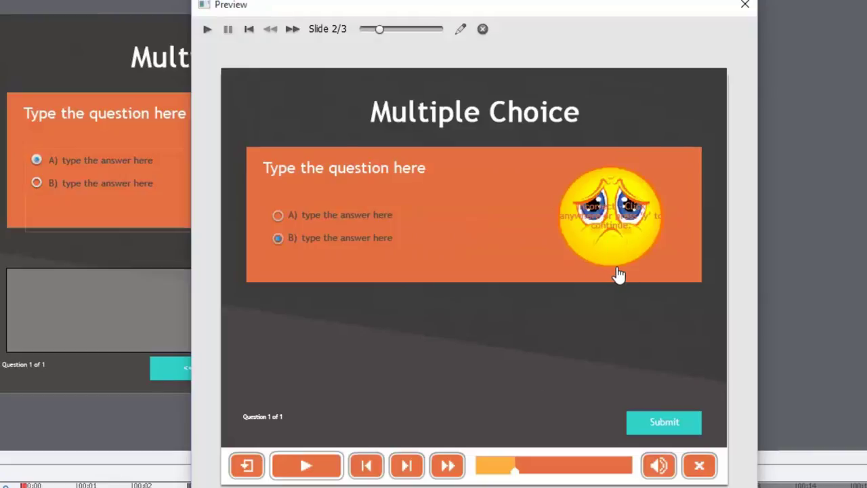
click(744, 7)
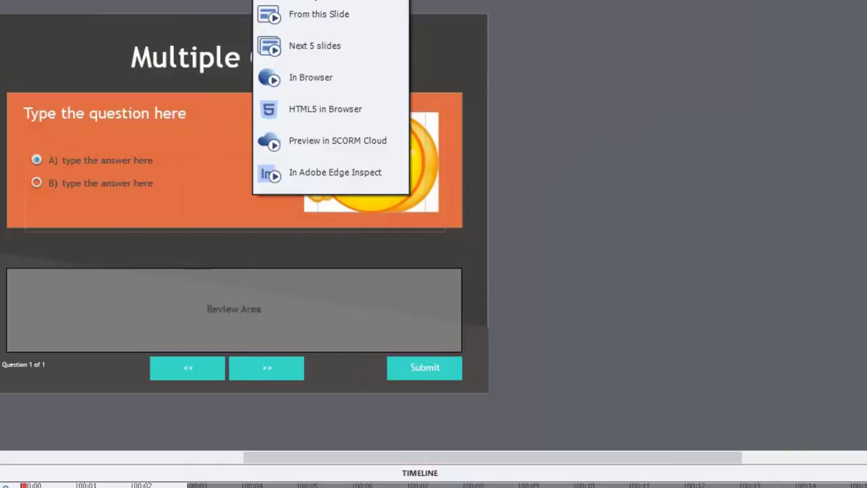
- Preview from this slide again and submit answer A to check the correct feedback picture
click(319, 17)
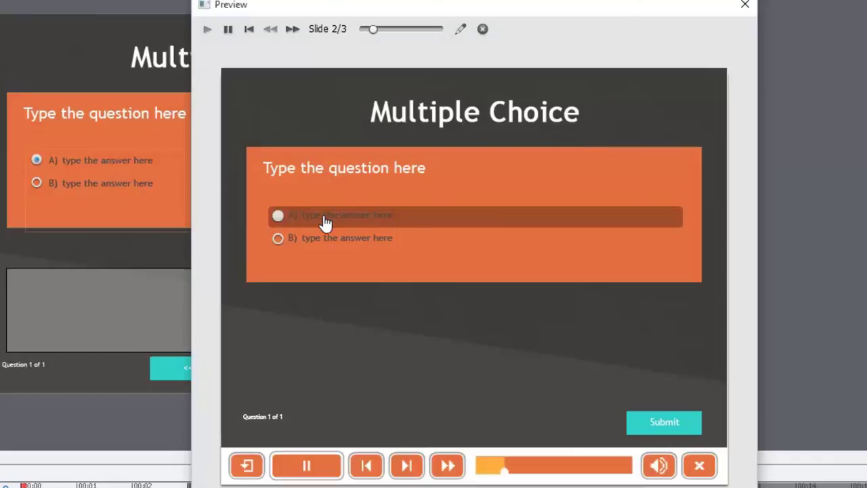
click(325, 222)
click(674, 421)
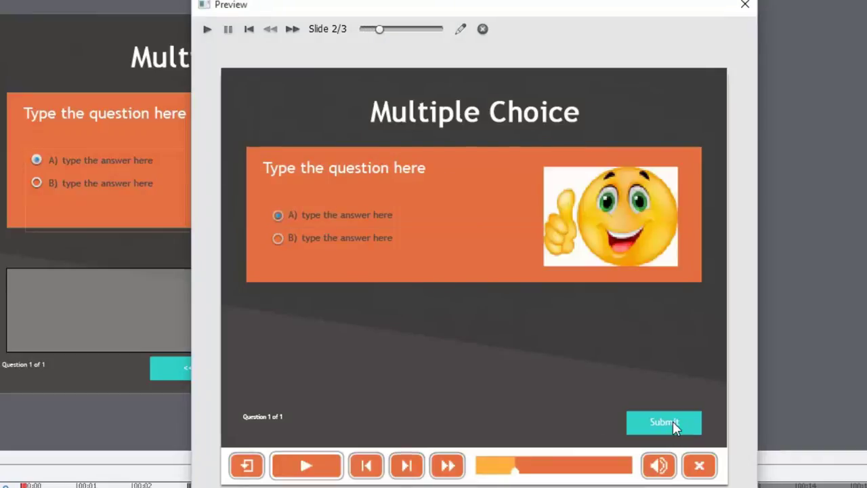